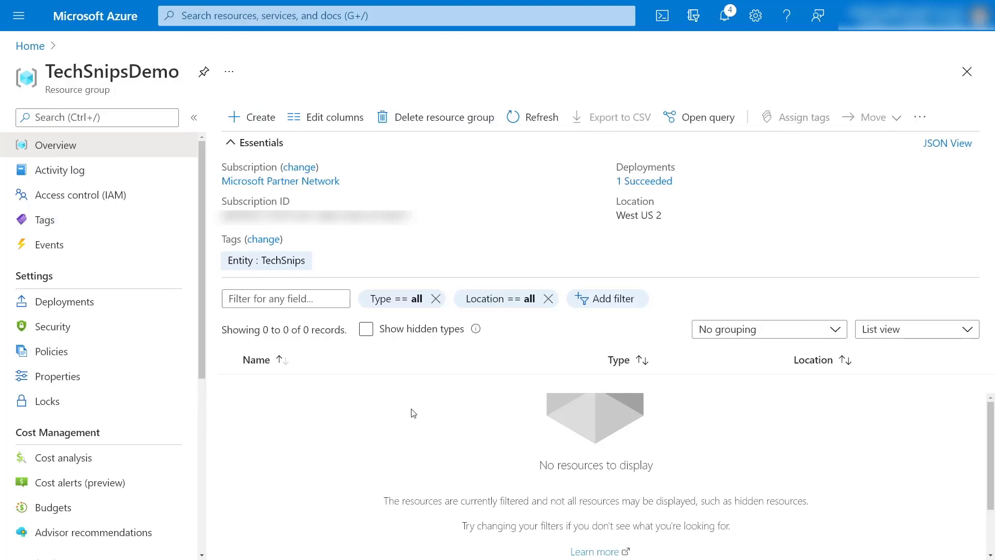
Start creating a Logic App (Consumption) resource in the TechSnipsDemo resource group
click(257, 118)
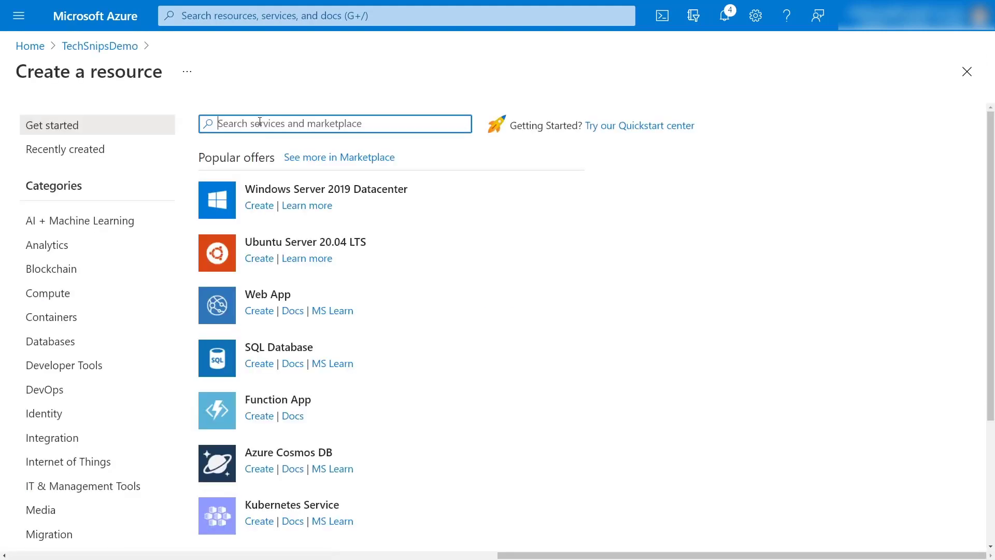
text(logic app)
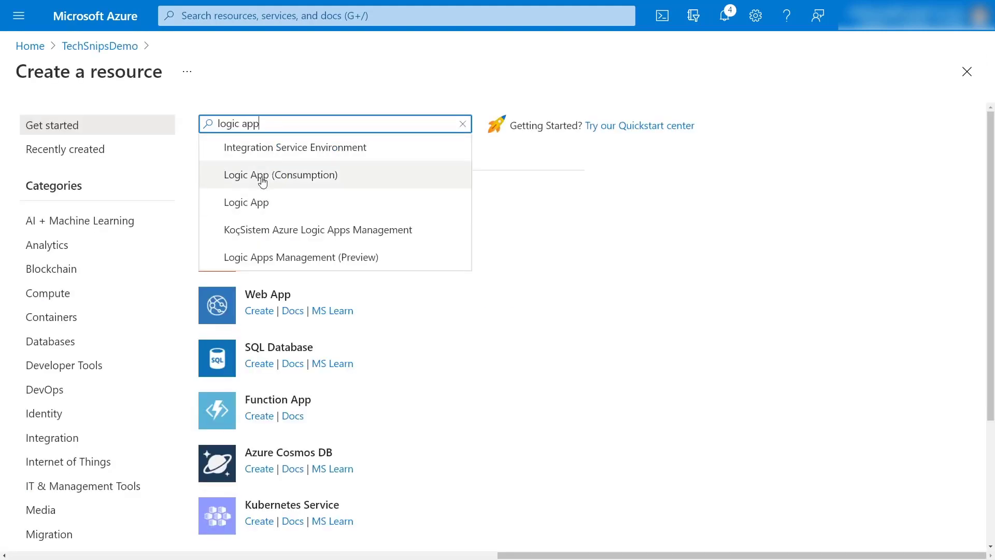
click(267, 174)
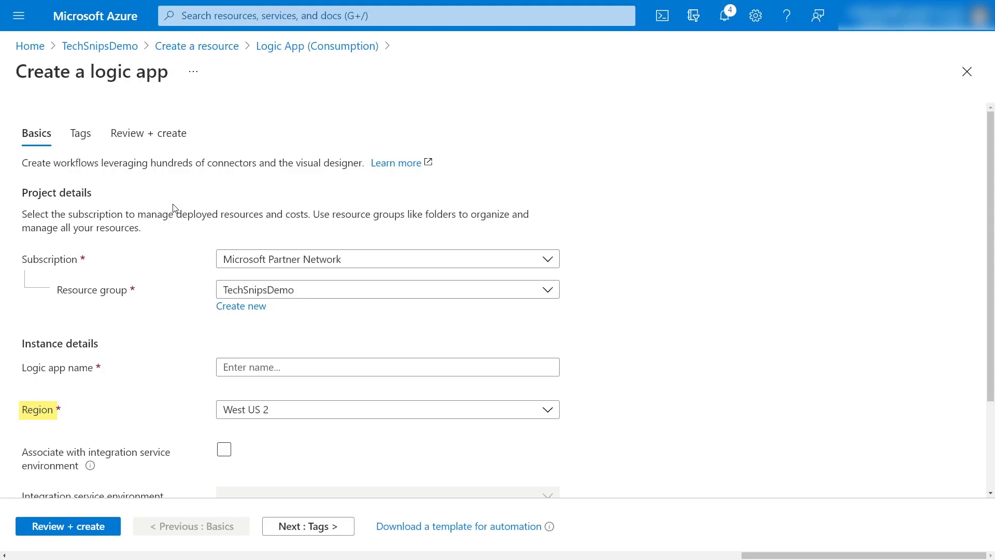
Name the logic app la-techsnips-test, keep the other basic settings, and review and create it
click(251, 366)
text(la-techsnips-test)
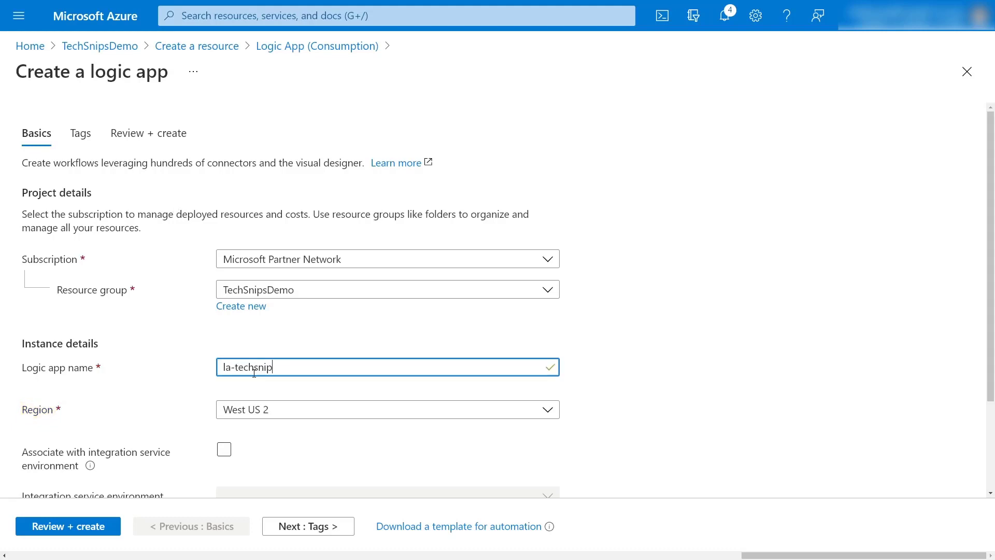
scroll(251, 373, down, 3)
click(57, 526)
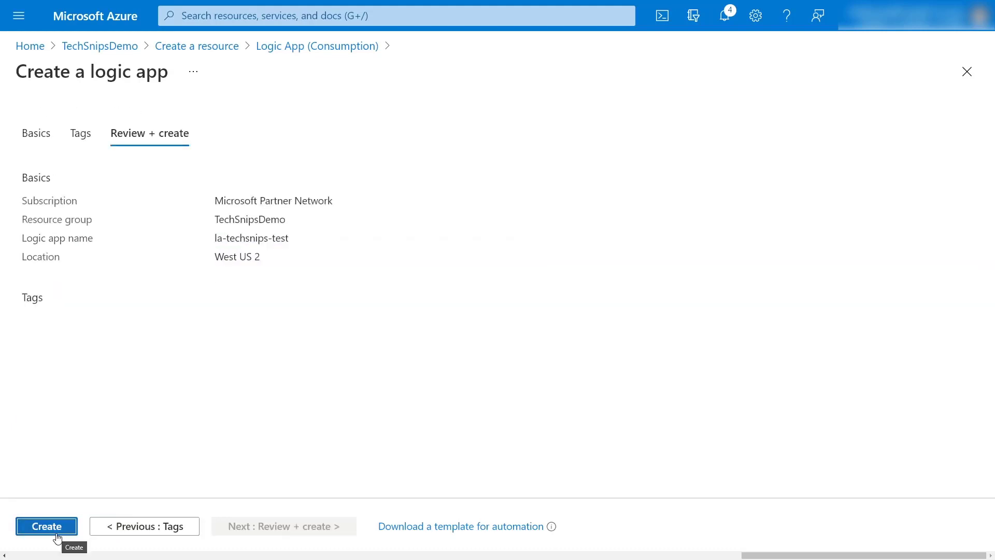
click(47, 526)
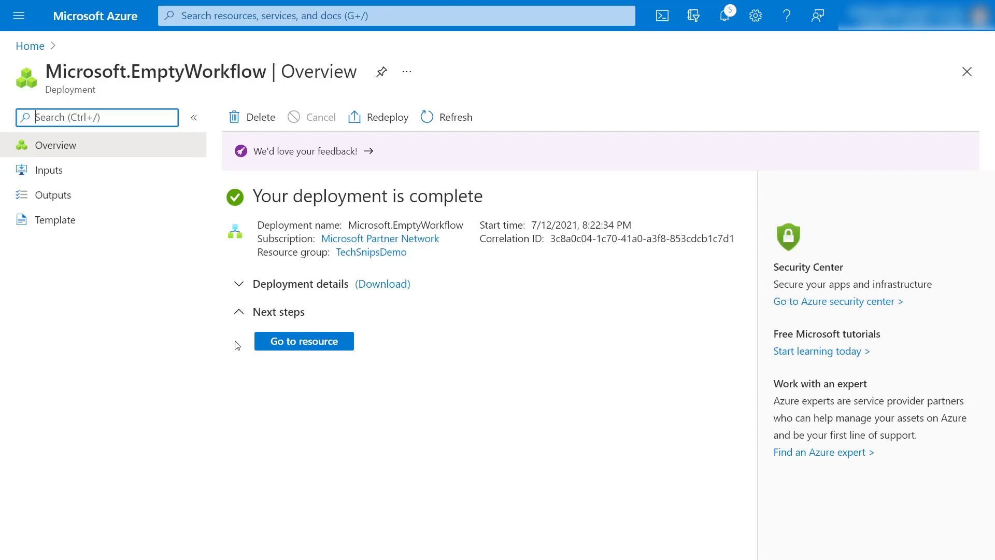
Go to the deployed logic app resource and start its workflow from the Blank Logic App template
click(281, 343)
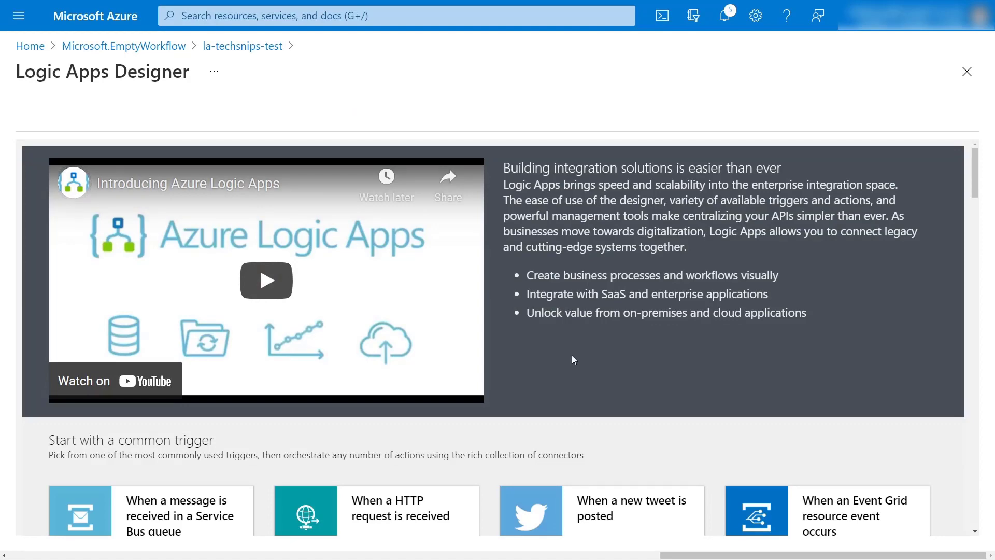
scroll(572, 355, down, 5)
scroll(571, 354, down, 5)
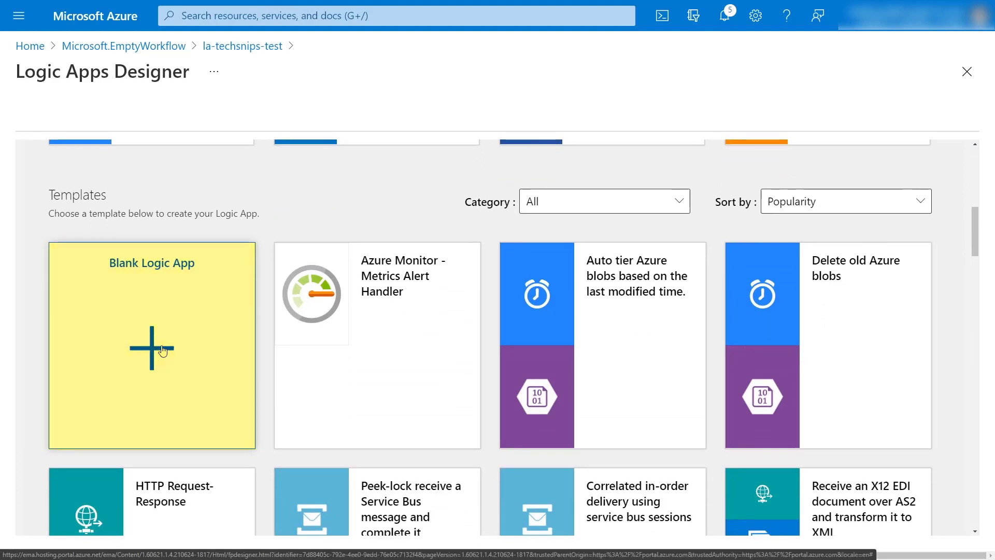
click(162, 351)
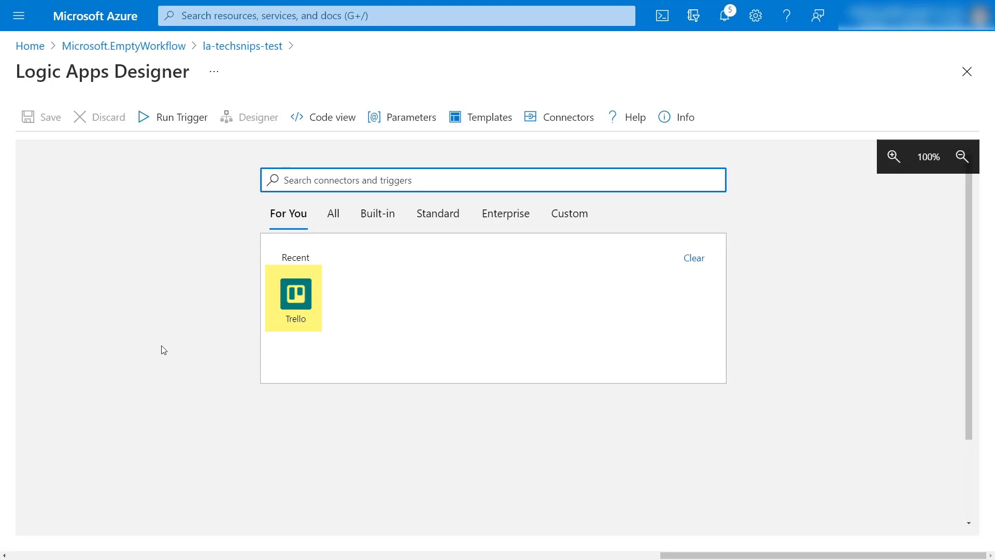
Add the Trello trigger "When a new card is added to a list (V3) (preview)" and authorize its Trello connection
click(308, 299)
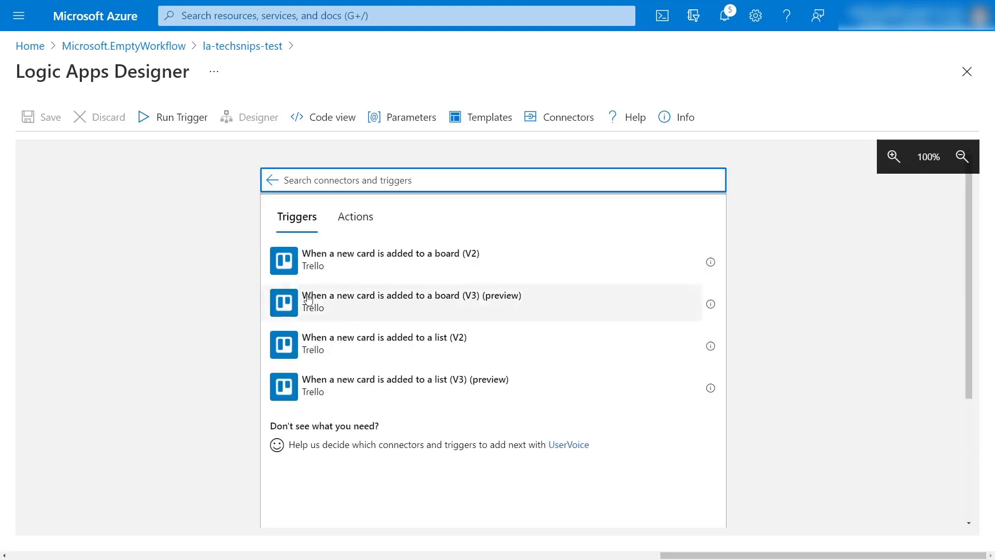
click(344, 398)
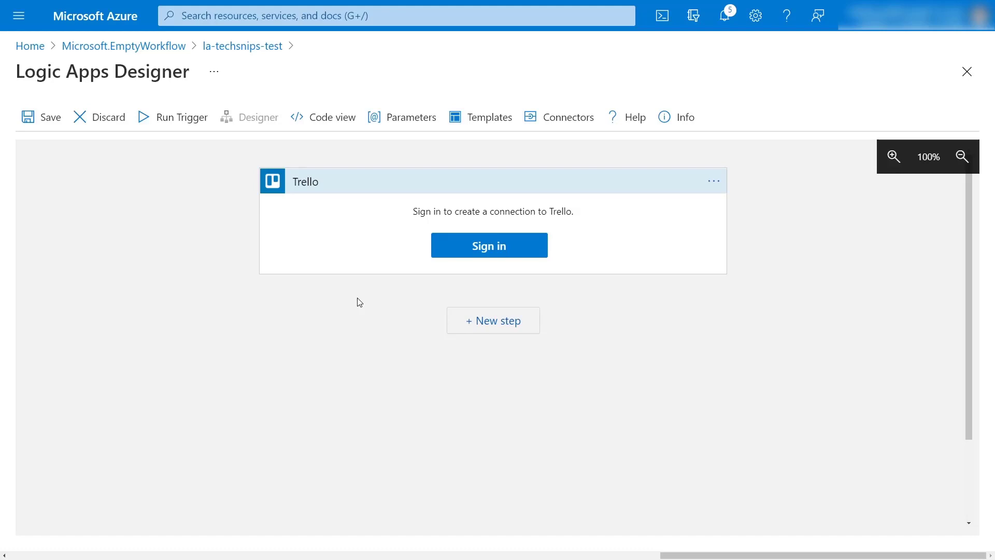
click(452, 252)
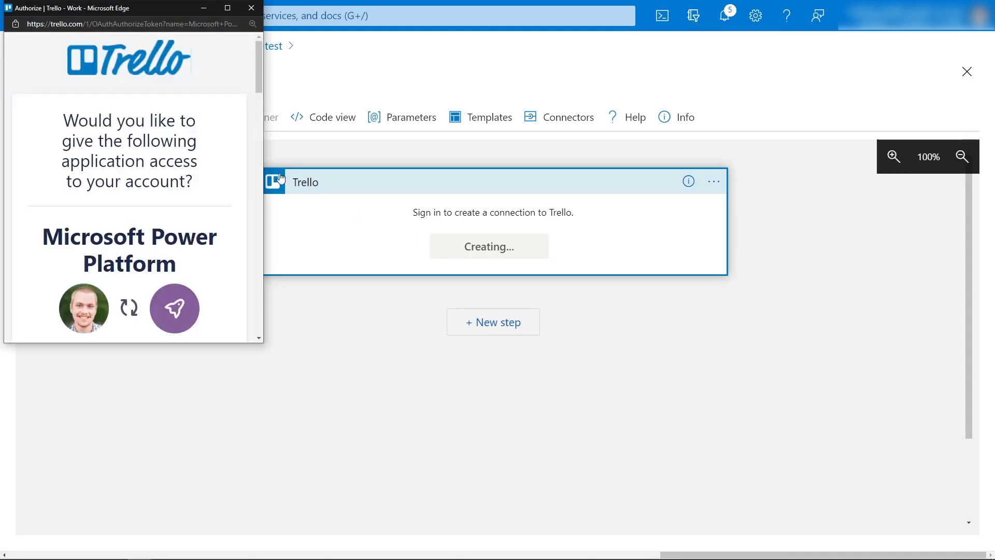
drag(261, 74, 285, 330)
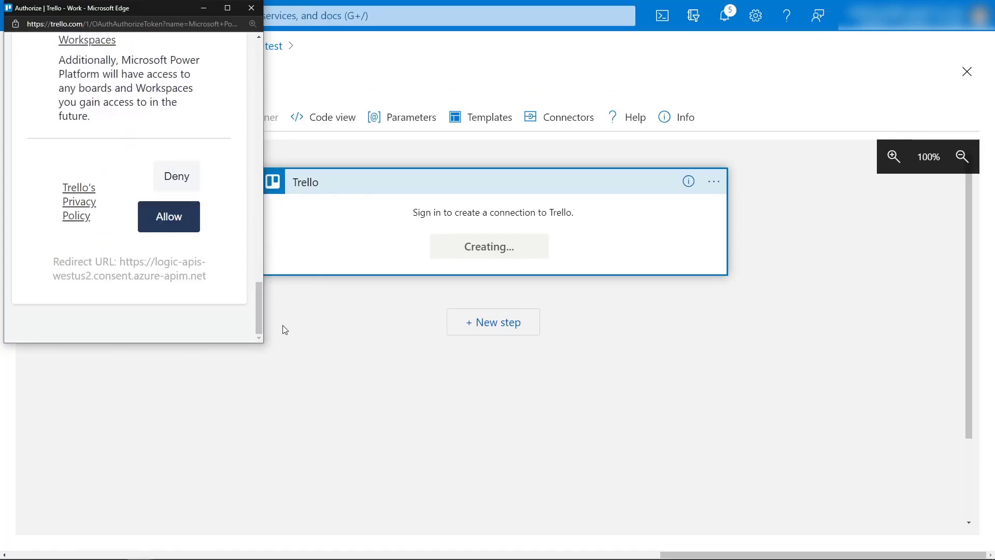
click(165, 223)
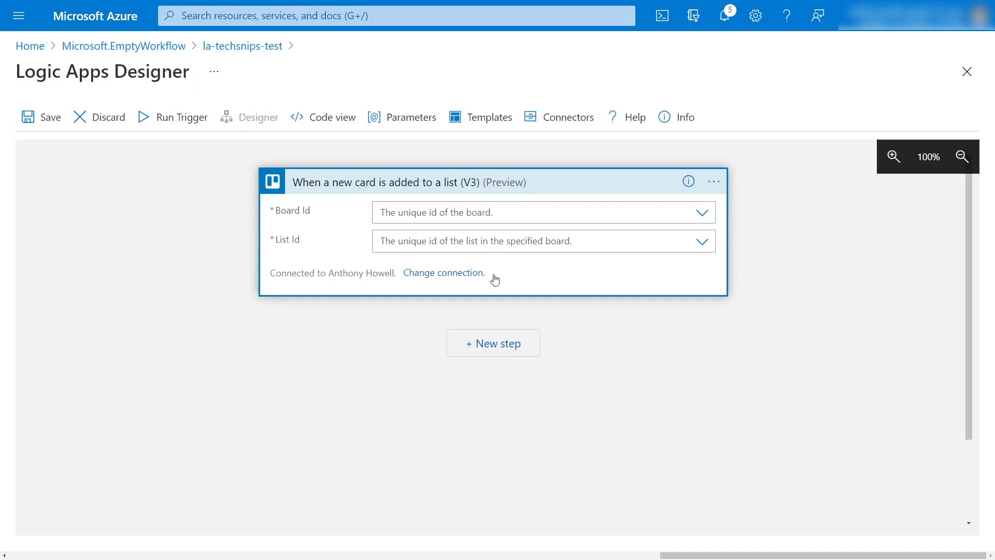
Set the trigger's board to TechSnips Demo and its list to First List
click(703, 216)
text(techsnips)
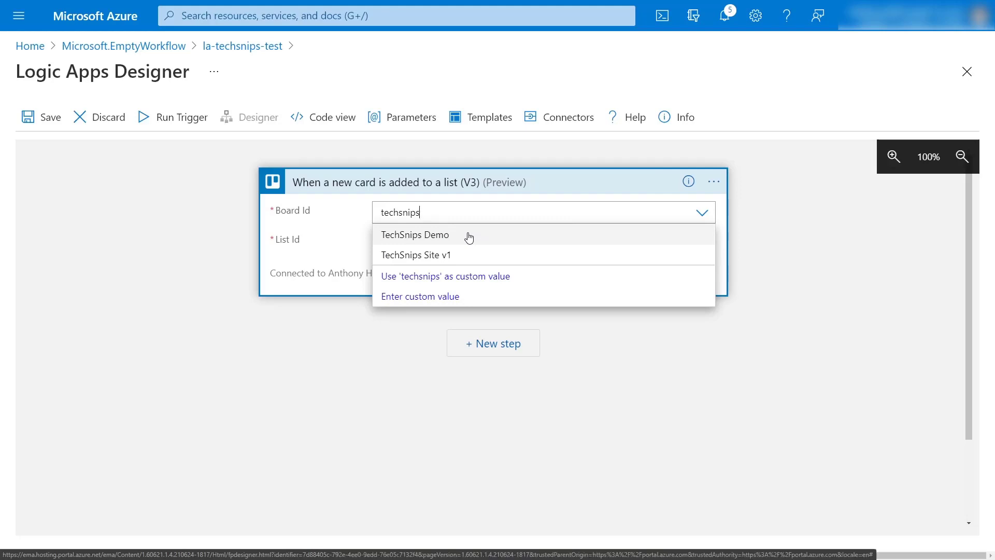
click(469, 236)
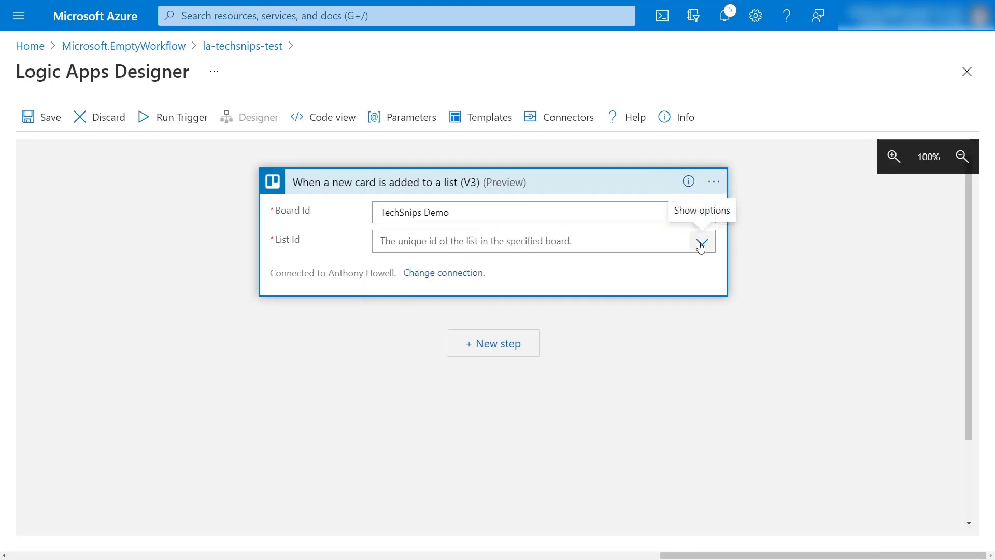
click(700, 243)
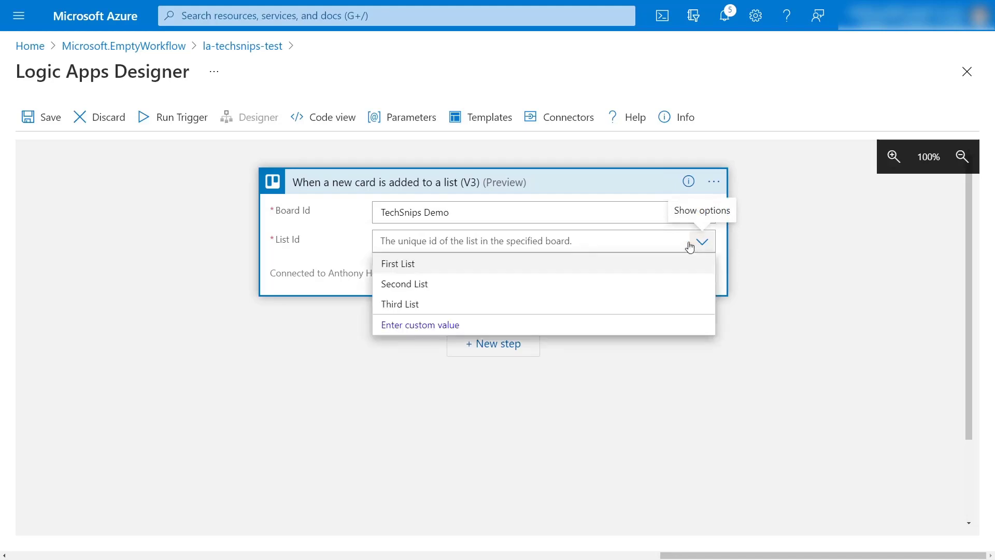
click(540, 264)
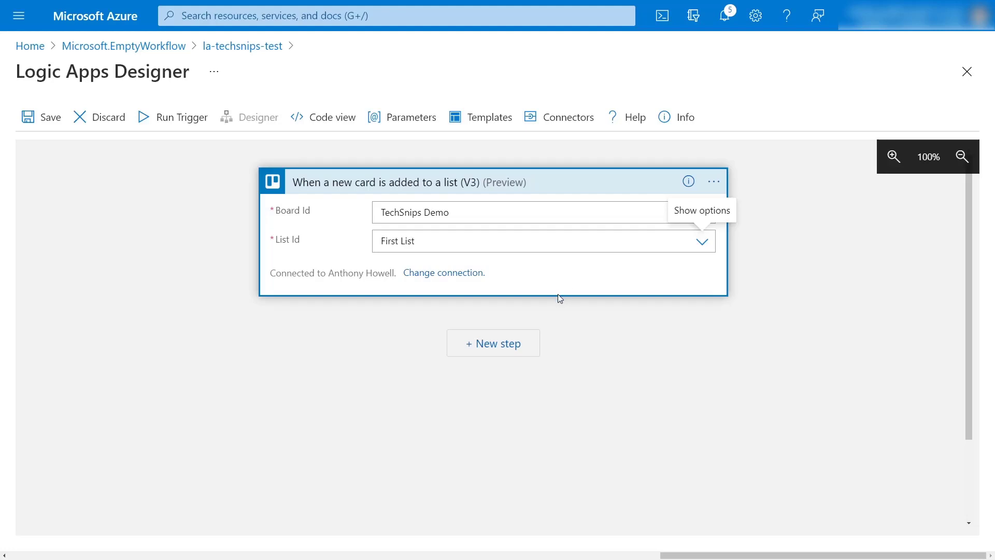
Add a new step after the trigger using the Trello action "Update a card"
click(503, 348)
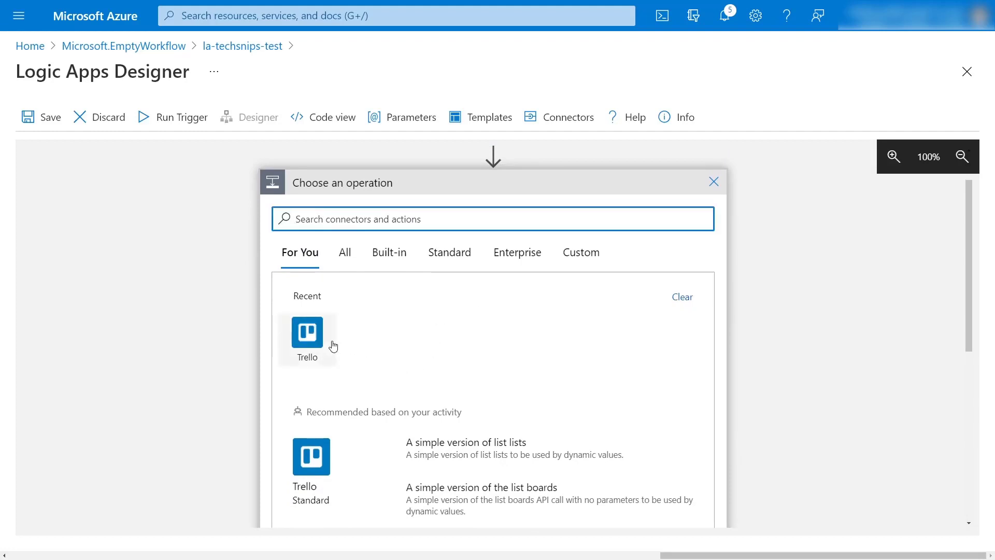
click(314, 342)
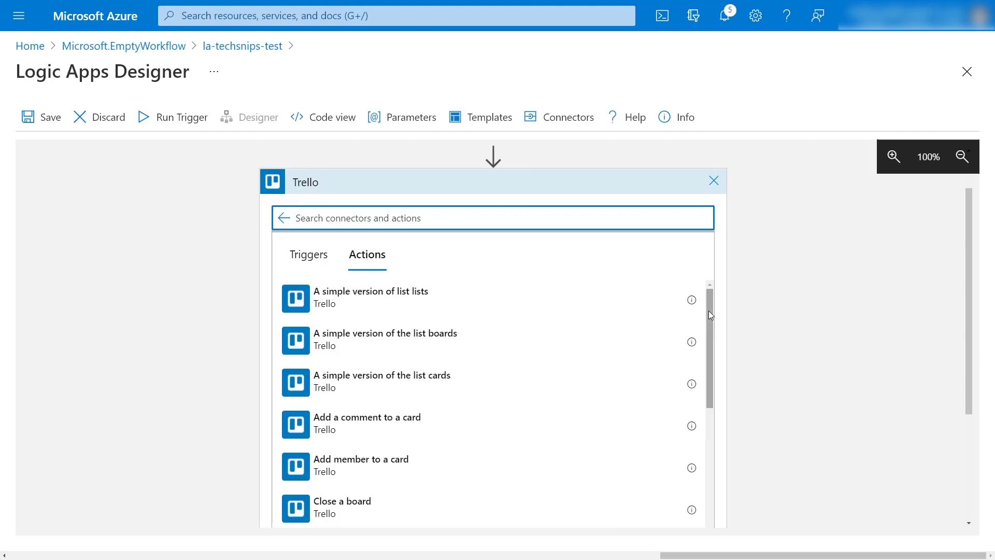
drag(710, 315, 731, 486)
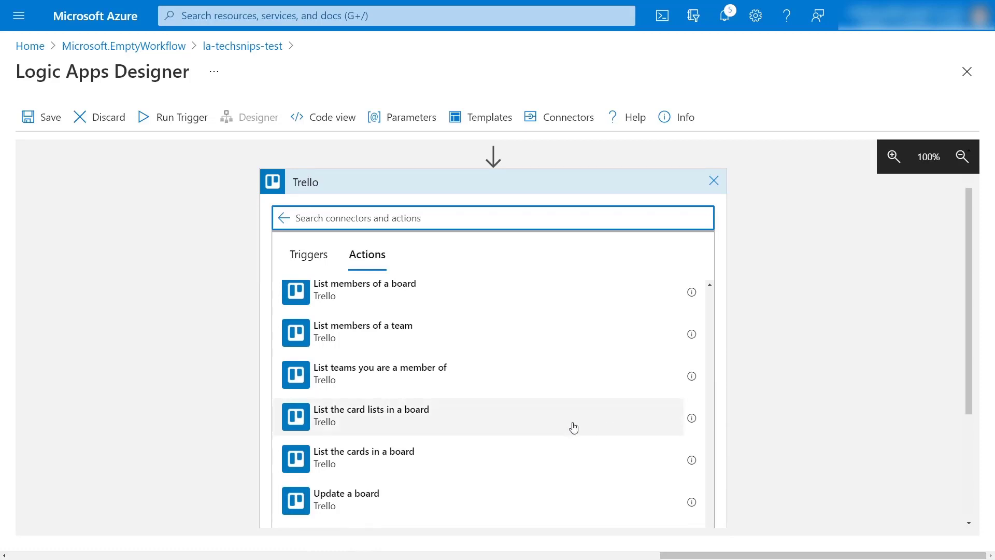
scroll(544, 415, down, 3)
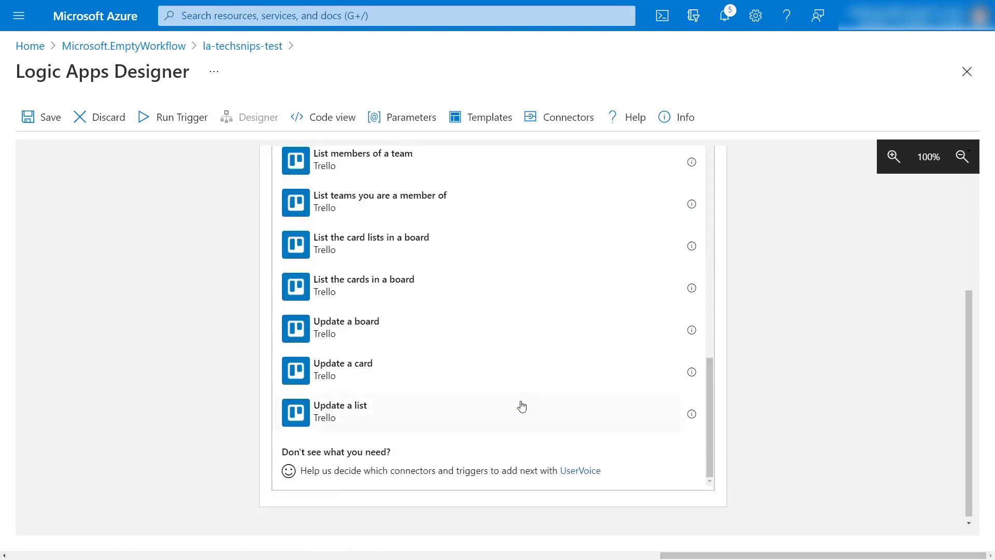
click(435, 372)
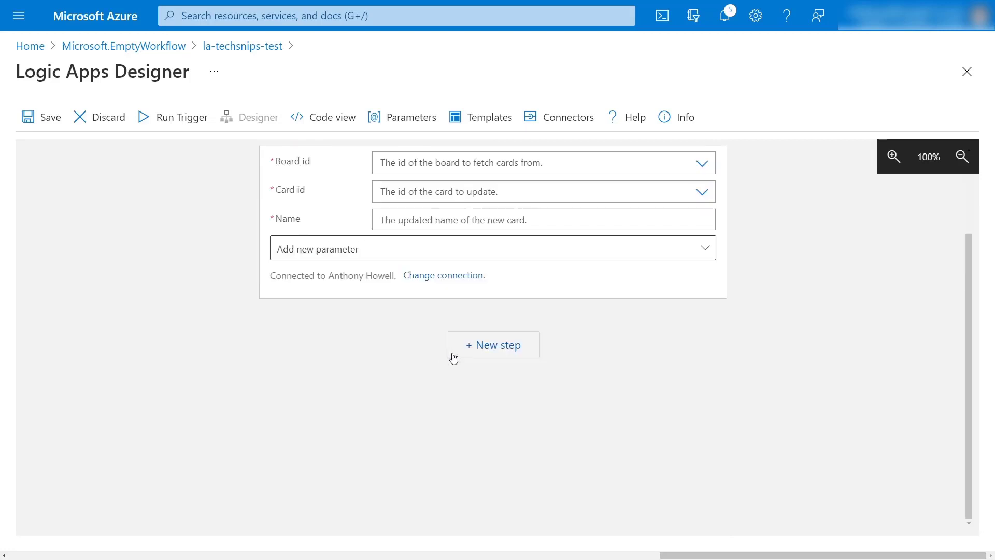
Set the Board id of the Update a card action to TechSnips Demo
scroll(648, 363, up, 2)
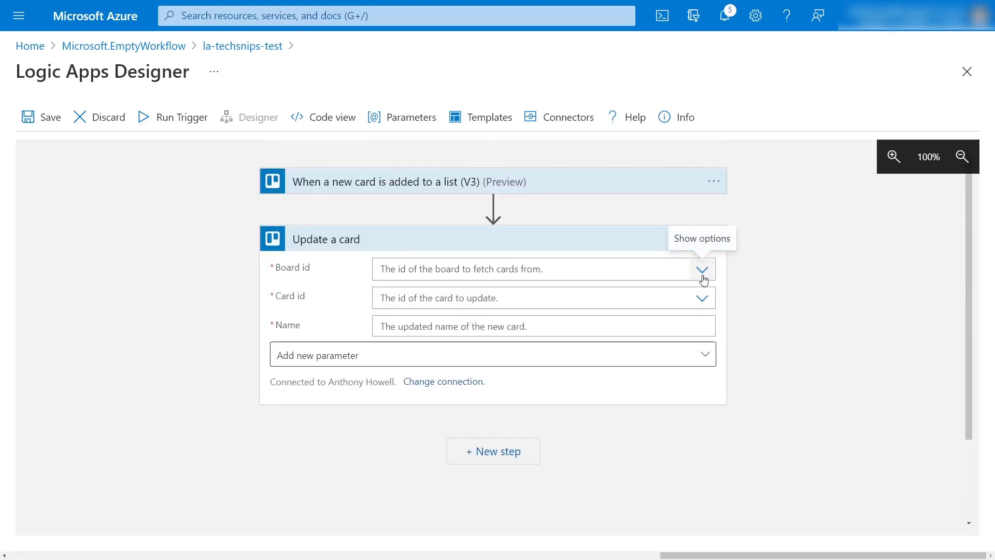
click(595, 273)
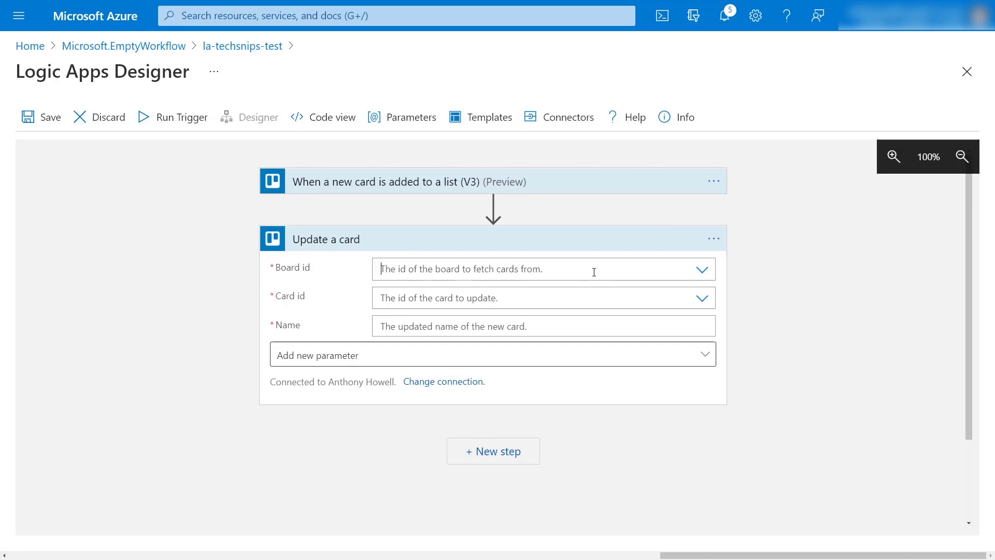
text(techsnips)
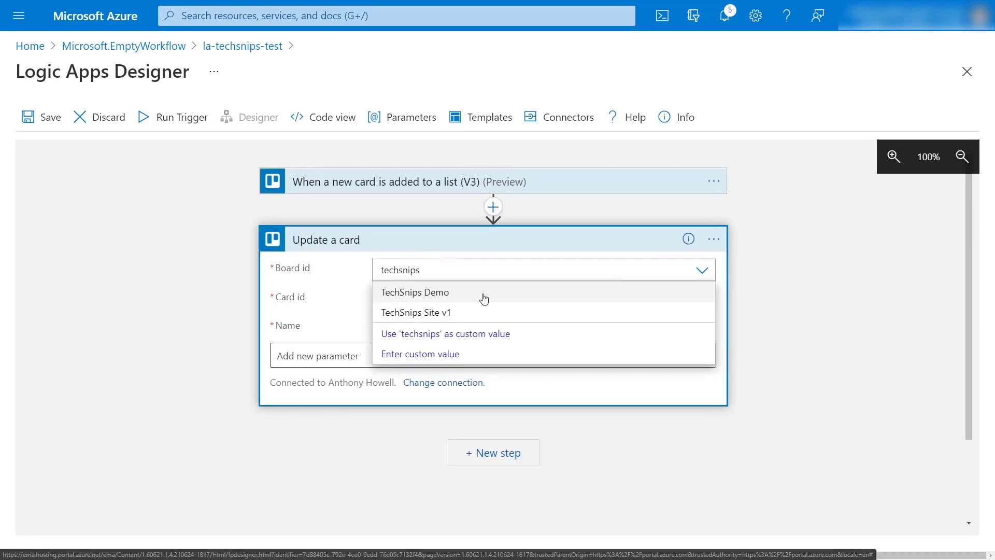
click(484, 299)
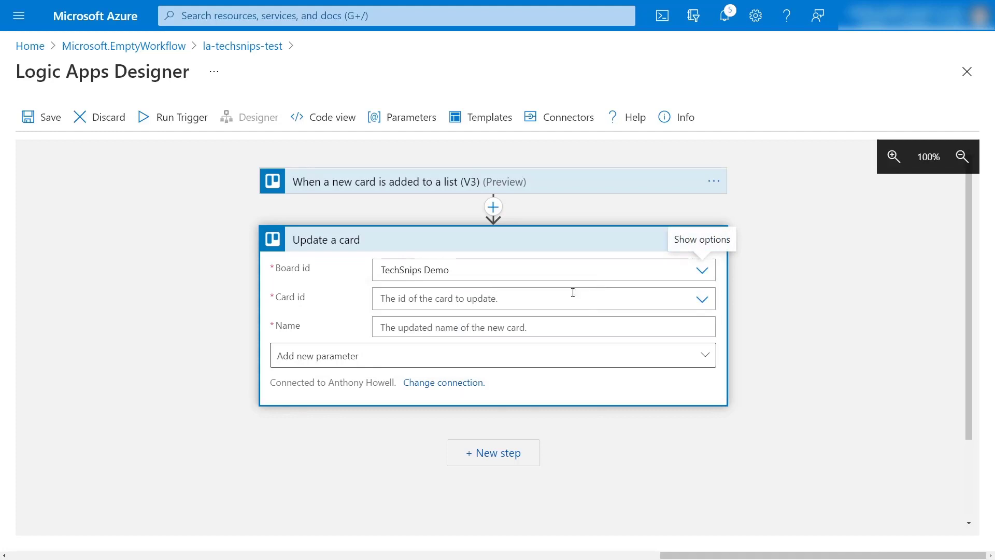
Fill the action's Card id with the trigger's dynamic Card Id as a custom value, and its Name with the dynamic Card Name
click(554, 298)
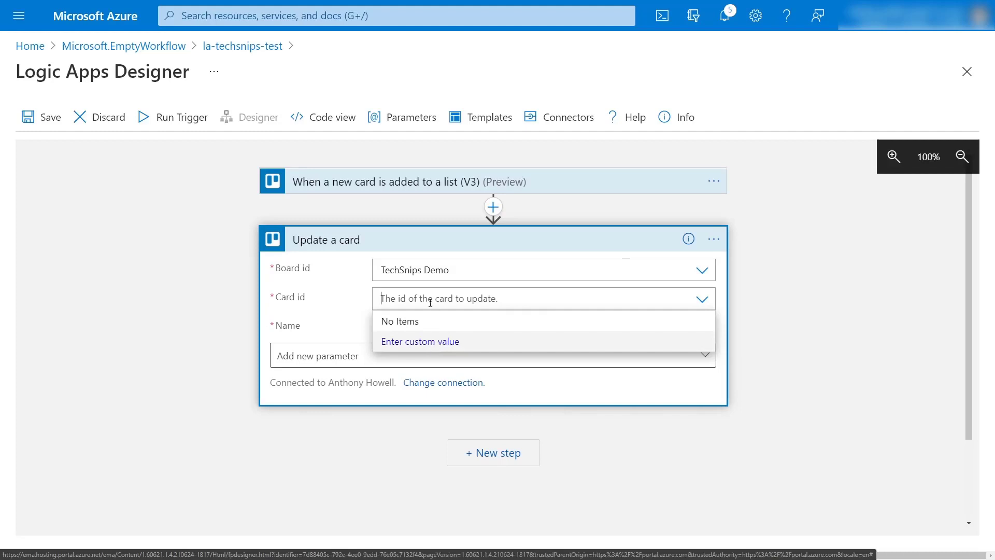
click(433, 343)
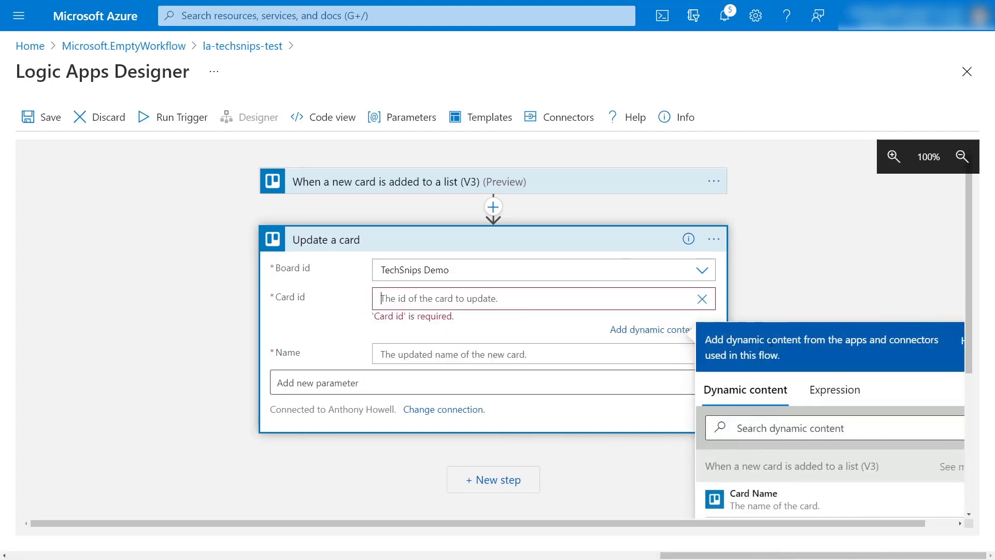
scroll(774, 343, down, 2)
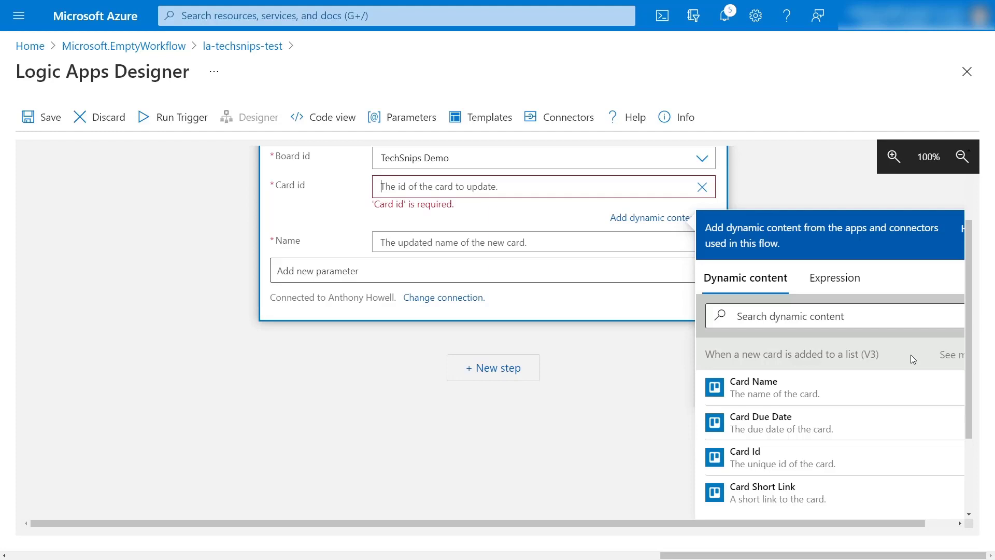
scroll(910, 355, up, 2)
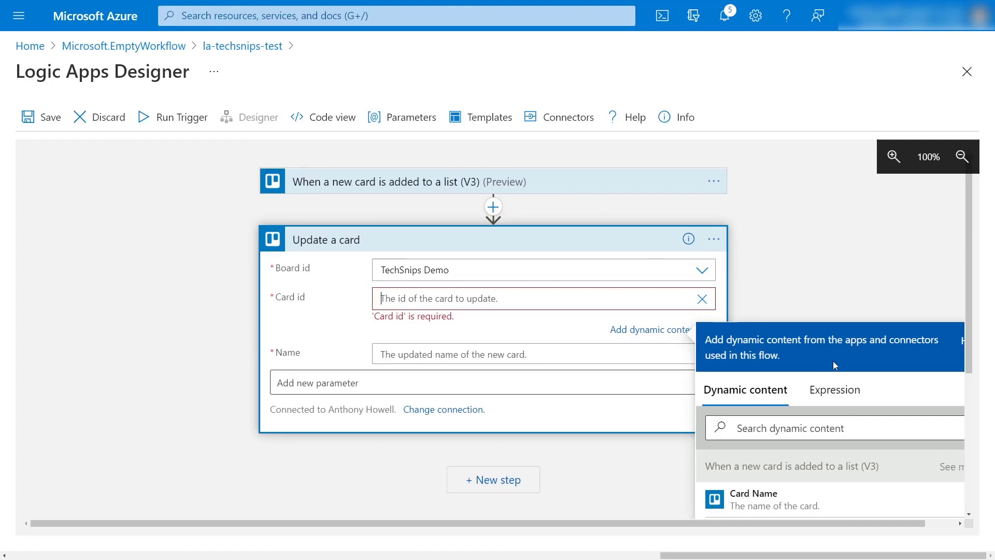
scroll(850, 368, down, 3)
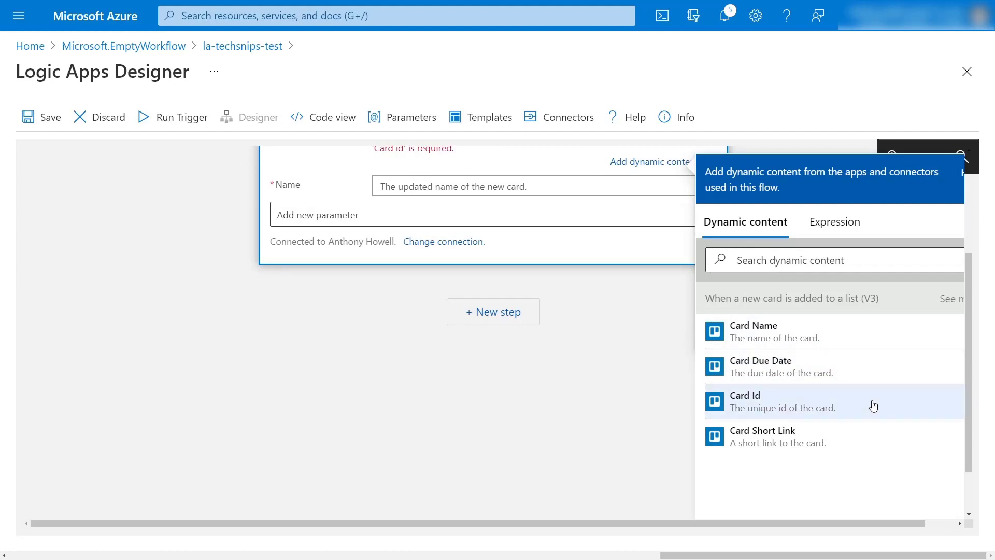
click(873, 406)
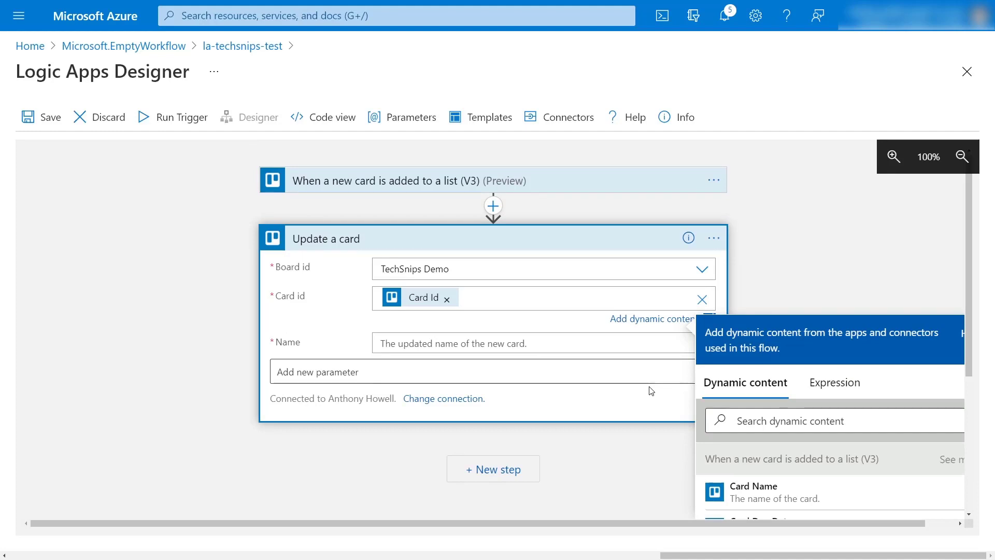
click(483, 335)
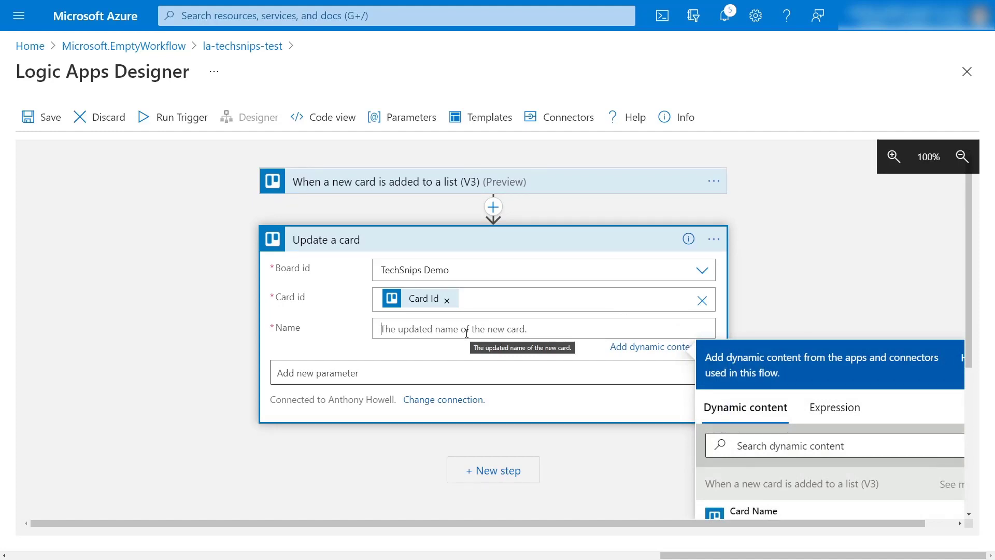
click(756, 514)
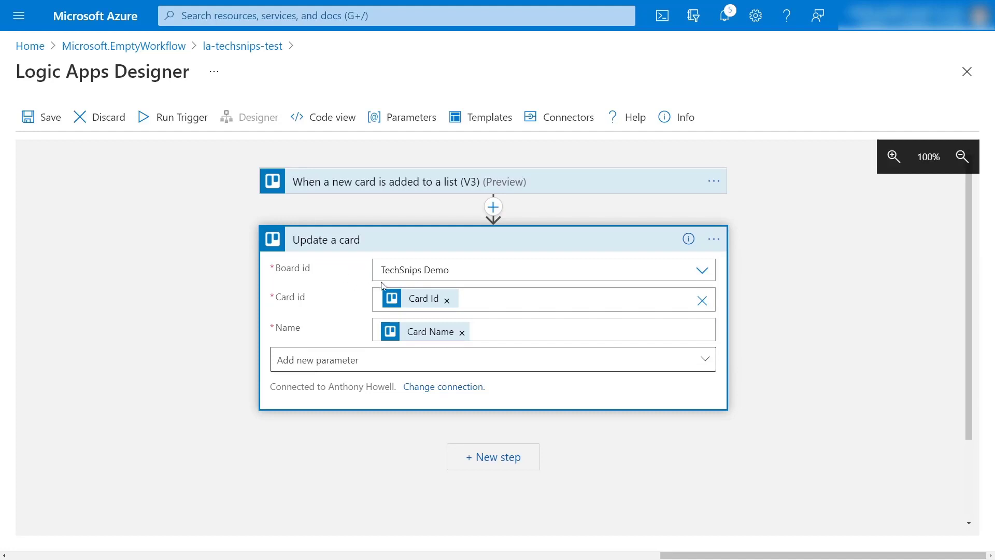
Add the List Id parameter to the Update a card action and open its list choices
click(712, 365)
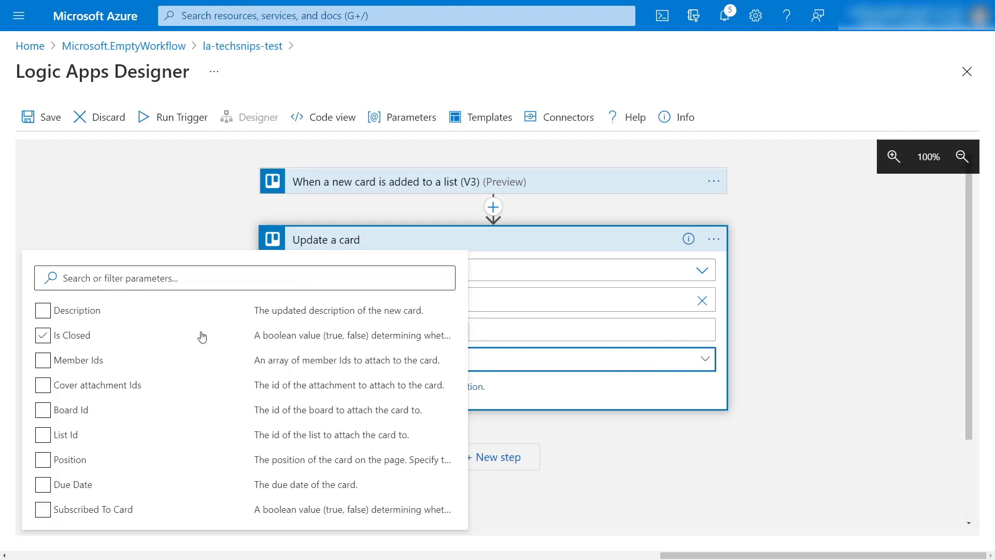
click(43, 444)
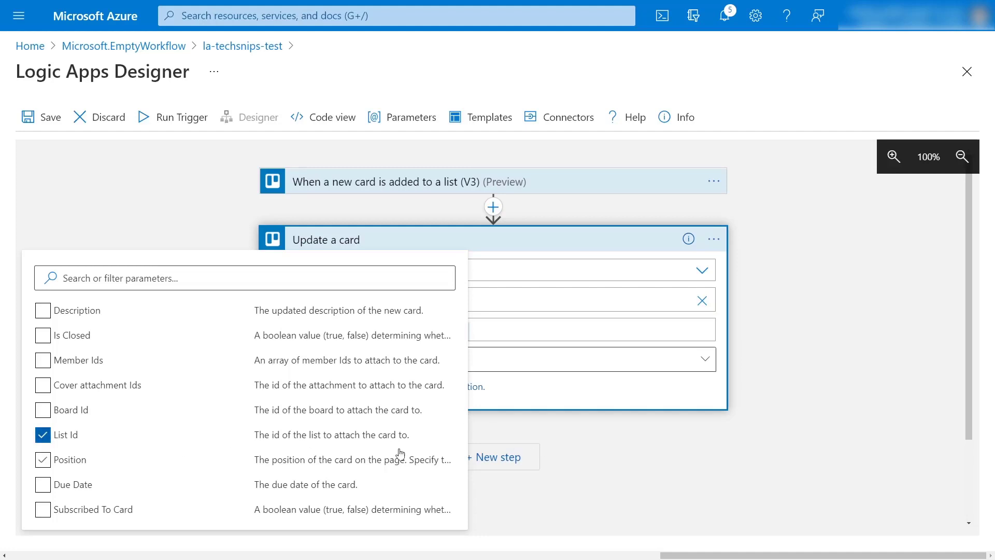
click(566, 459)
click(493, 357)
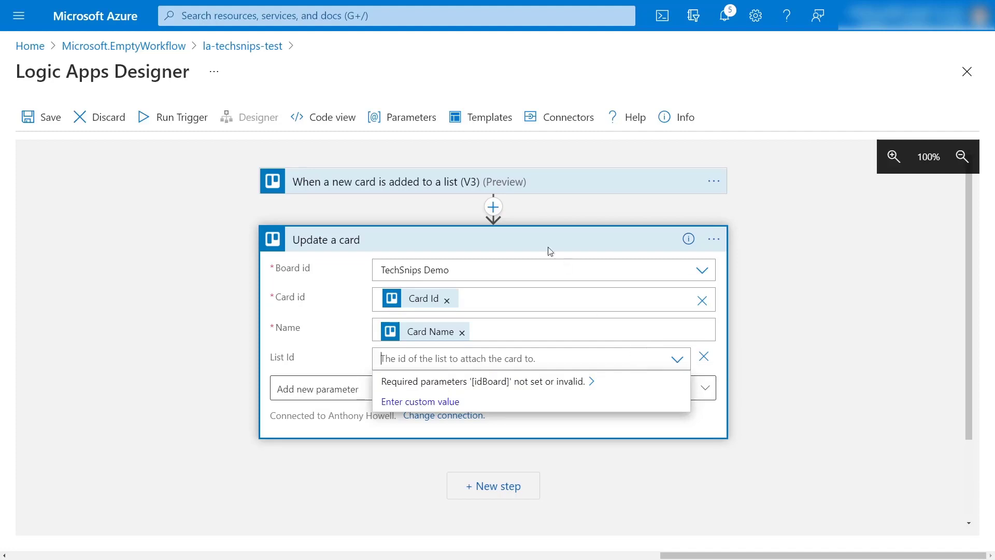
Insert the Trello action "Get list by Id" between the trigger and the Update a card action
click(494, 208)
click(456, 229)
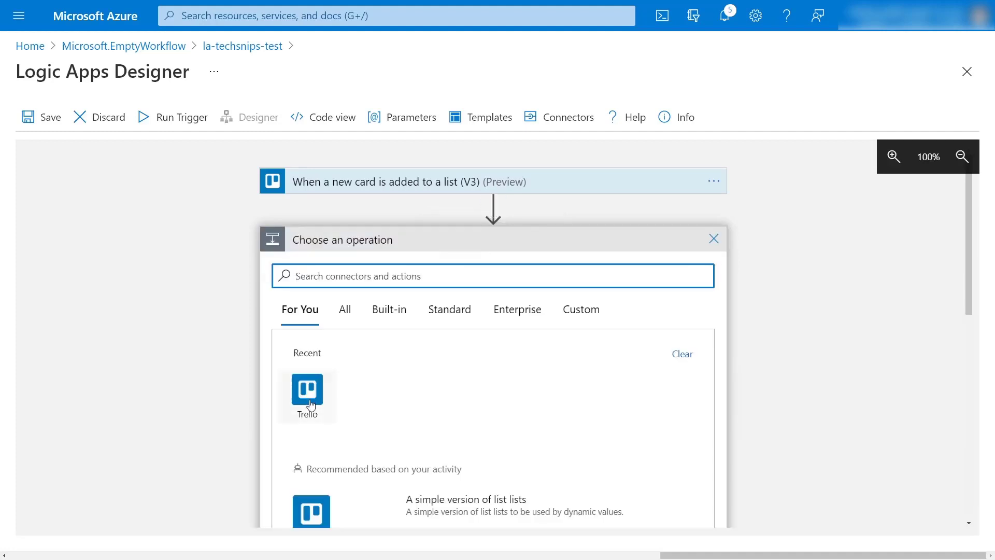
click(311, 405)
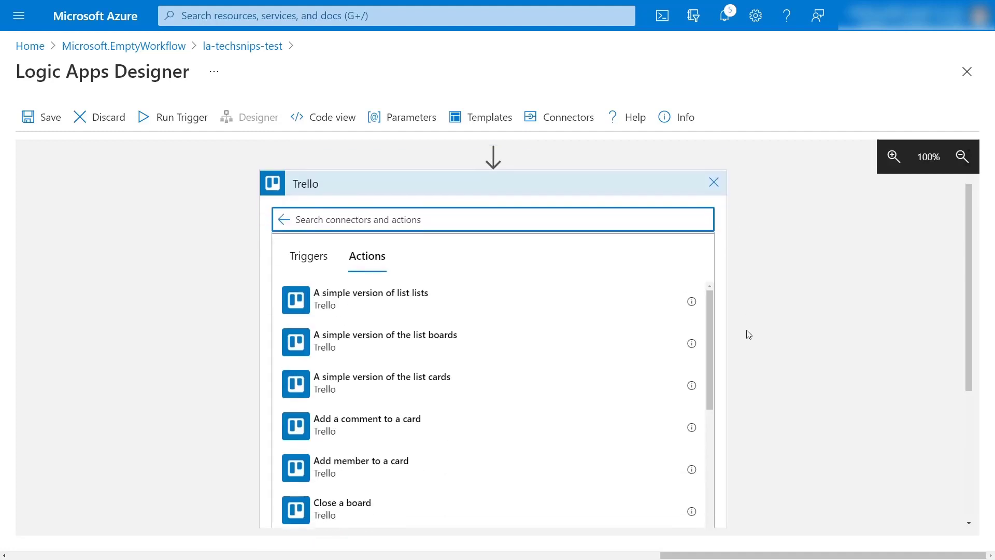
scroll(733, 328, down, 1)
scroll(585, 291, down, 1)
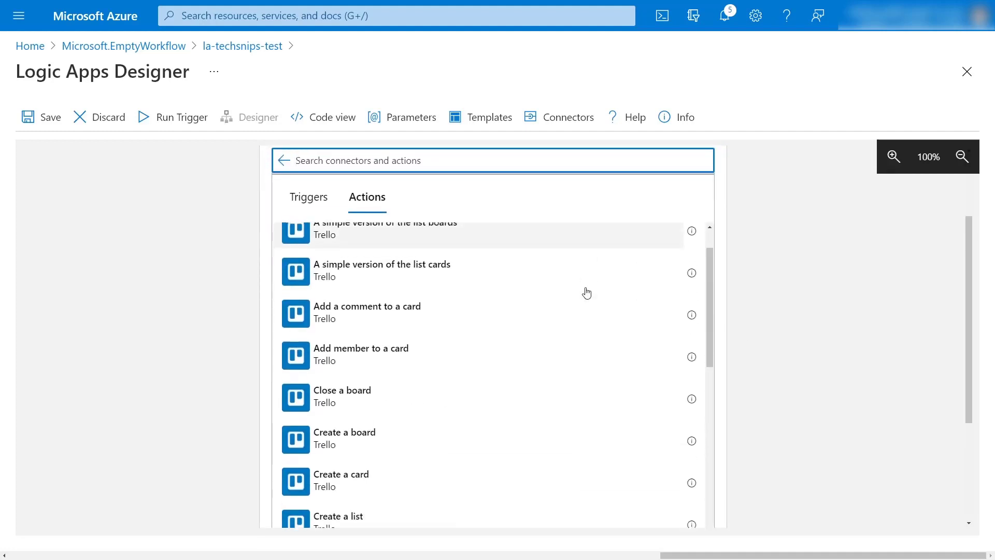
scroll(588, 292, down, 4)
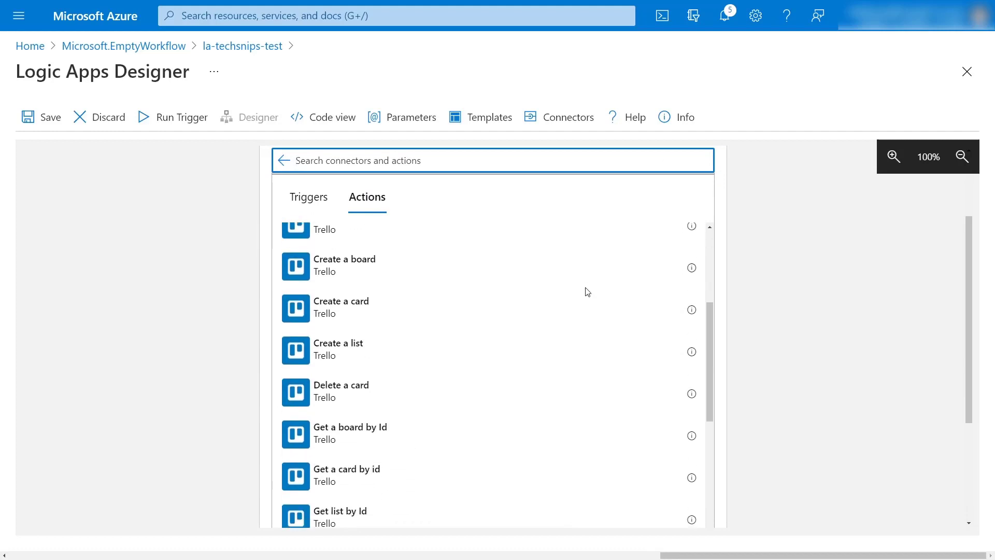
scroll(491, 348, down, 1)
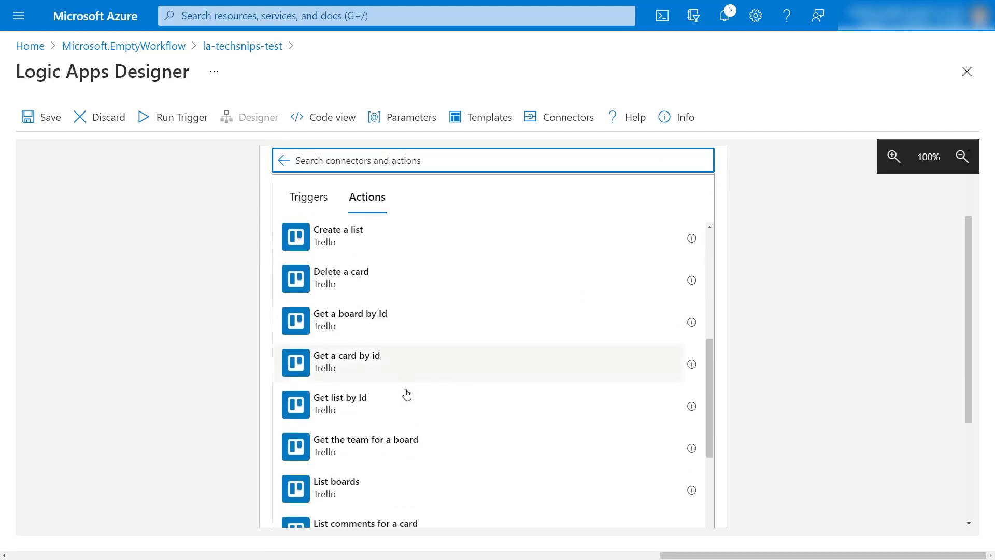
click(367, 412)
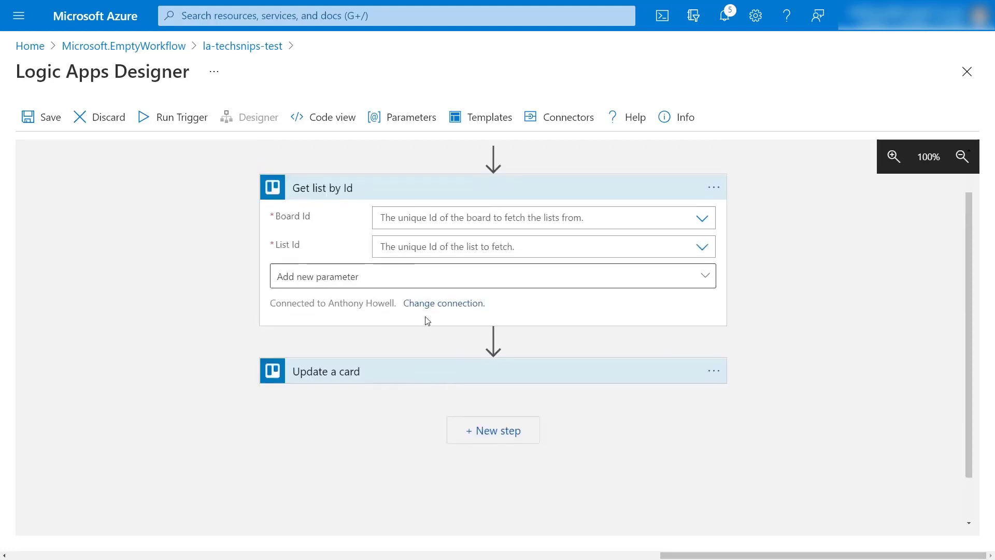
Set the Get list by Id action's Board Id to TechSnips Demo and its List Id to Second List
click(413, 269)
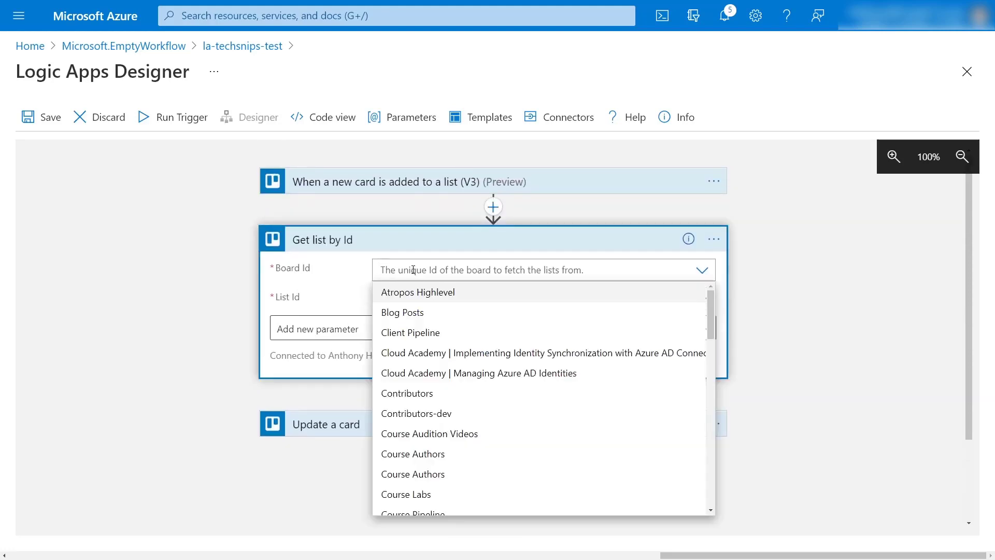
click(432, 298)
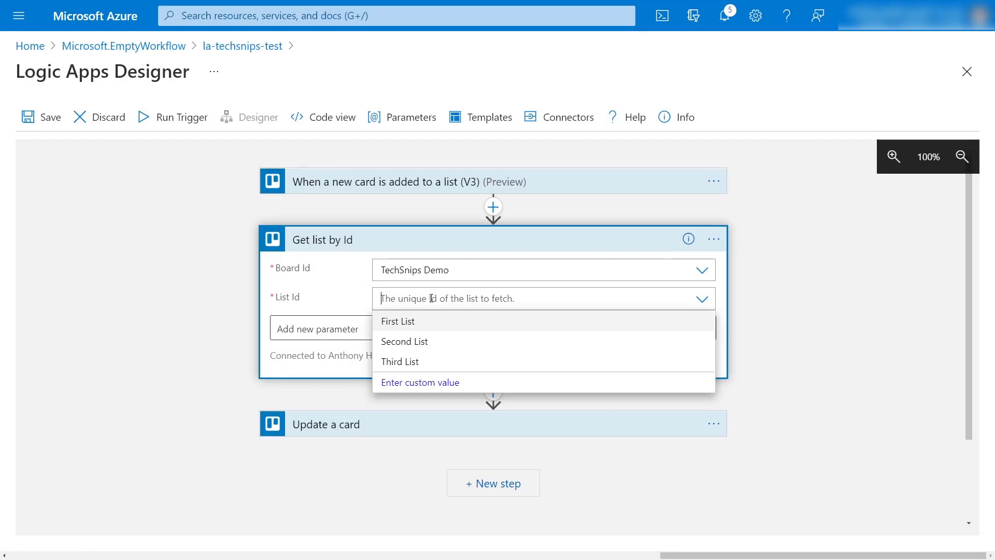
click(413, 342)
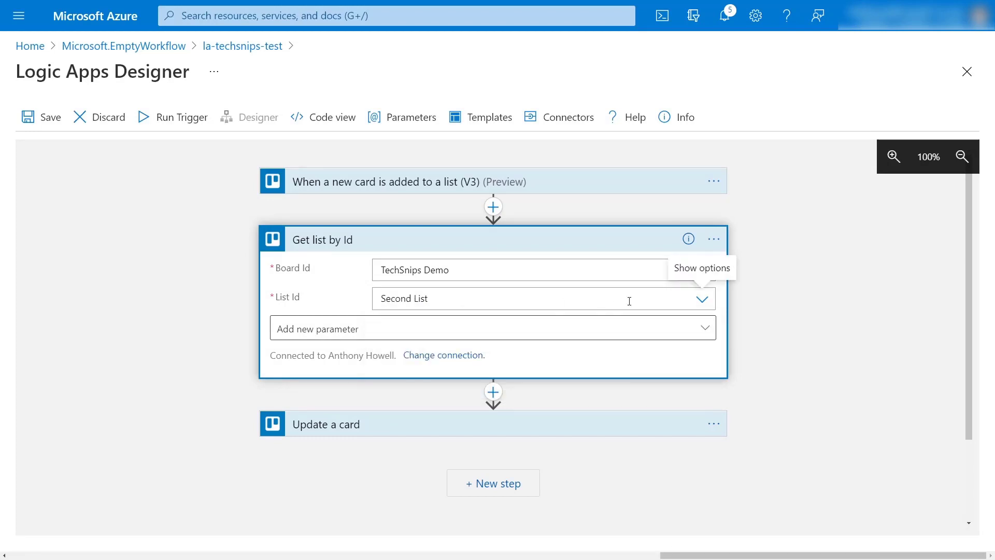
Fill the Update a card action's List Id with the dynamic List Id from Get list by Id as a custom value, and save the logic app
click(399, 430)
click(430, 378)
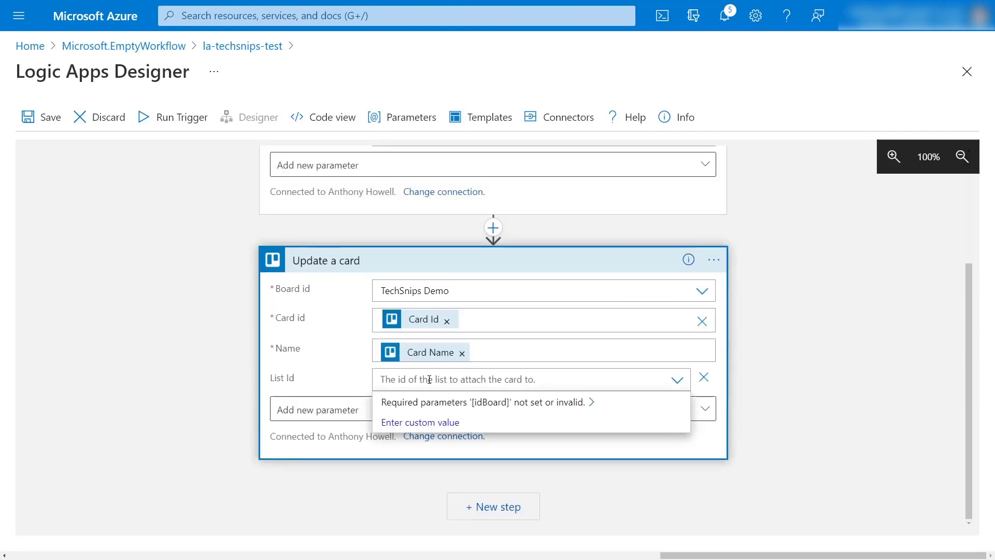
click(425, 426)
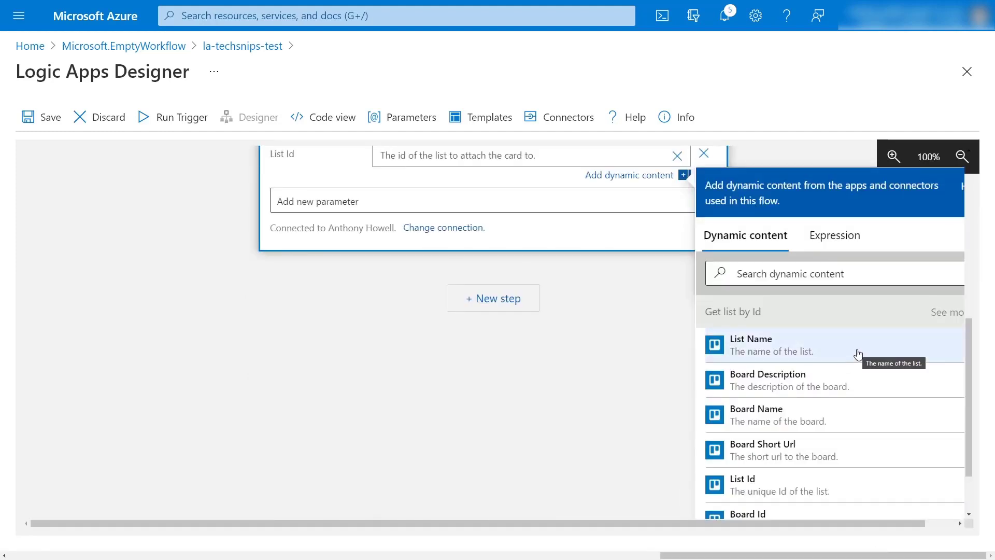
click(843, 492)
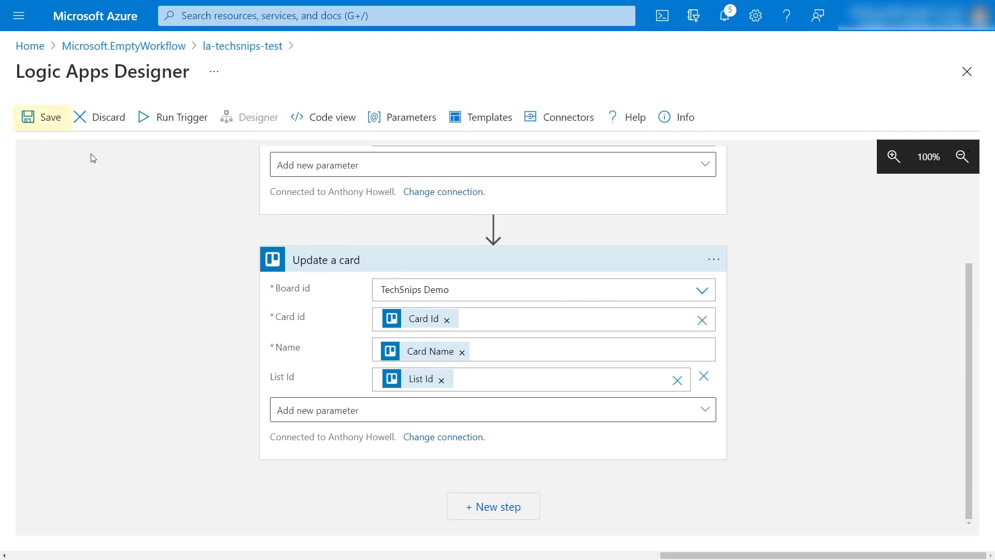
click(44, 127)
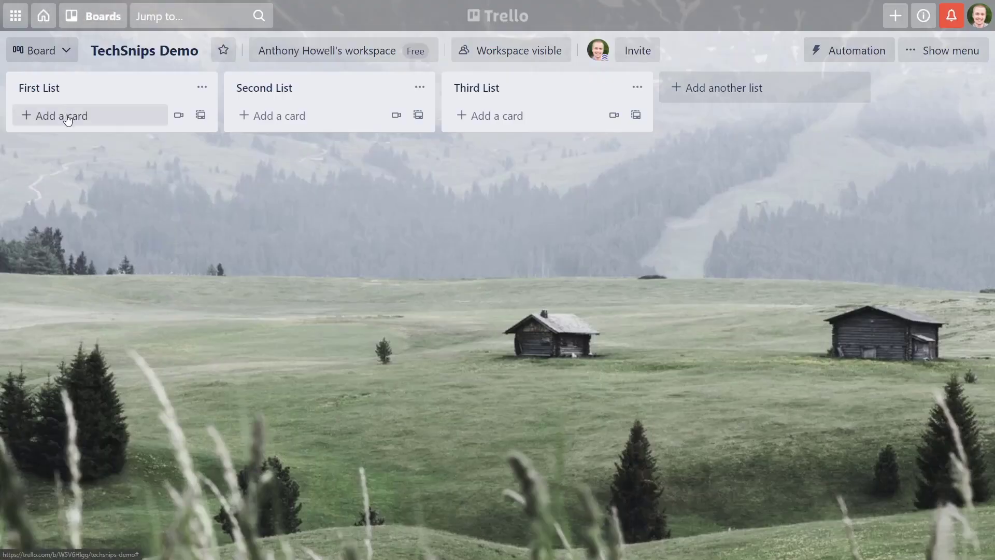
Switch to the TechSnips Demo board in Trello and add a card titled "This is a test" to First List
click(67, 118)
text(This is a test)
key(Return)
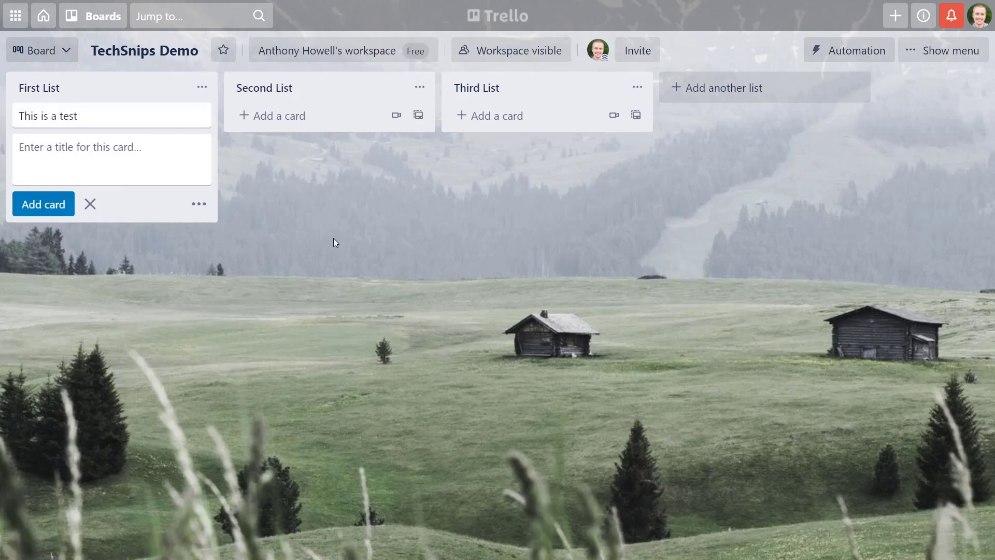